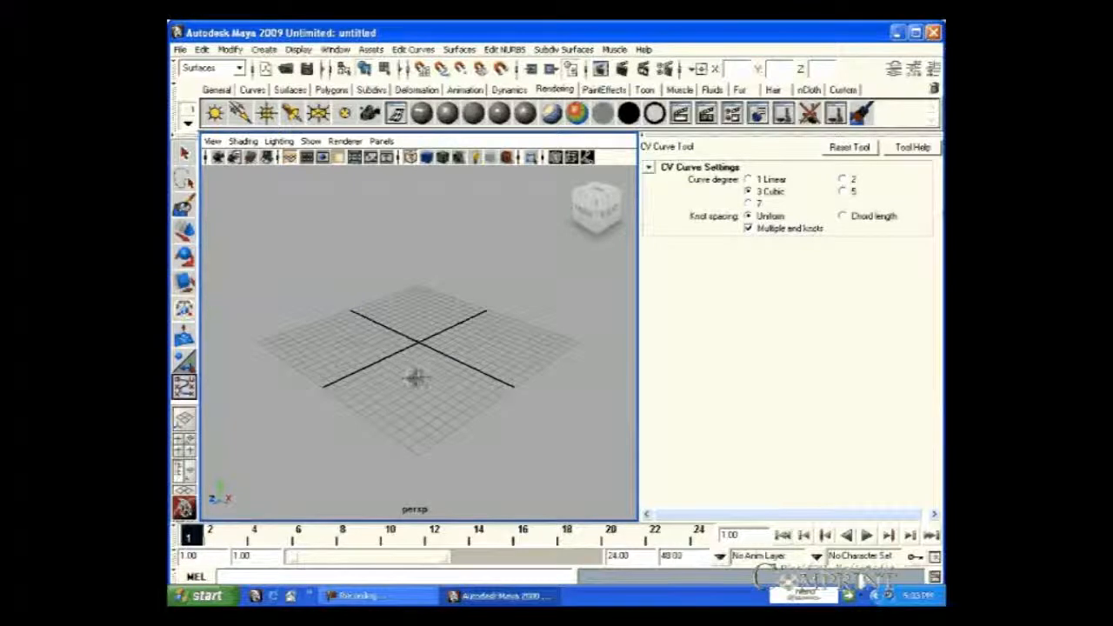
Step: Start a cubic CV curve in the front view, arching from the vertical axis above the origin over and down the right side
{"action": "key", "text": "space"}
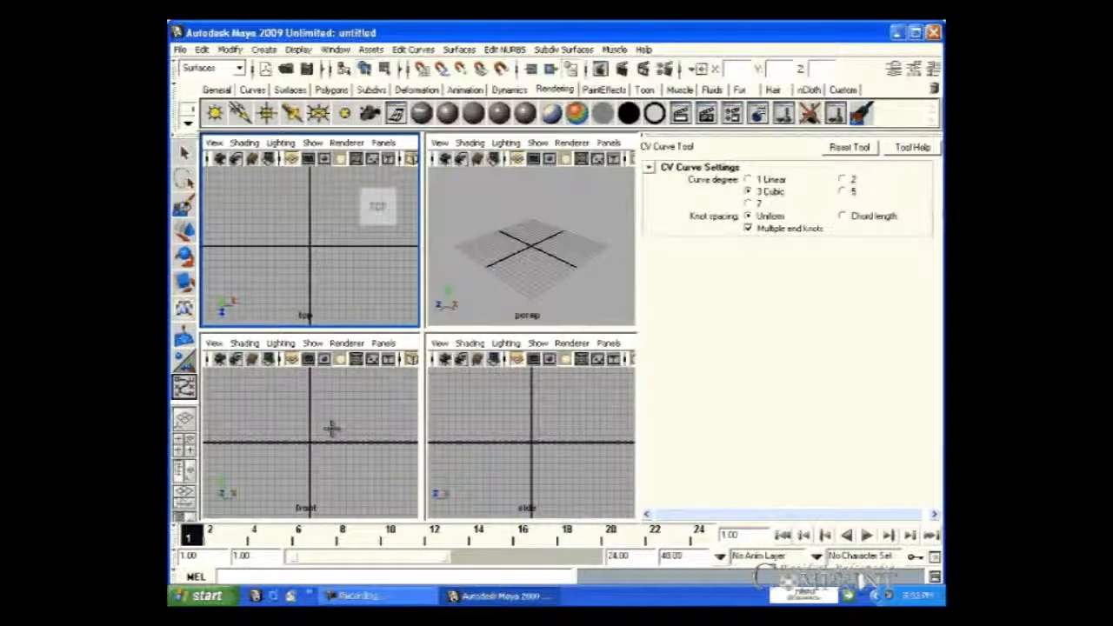
{"action": "key", "text": "space"}
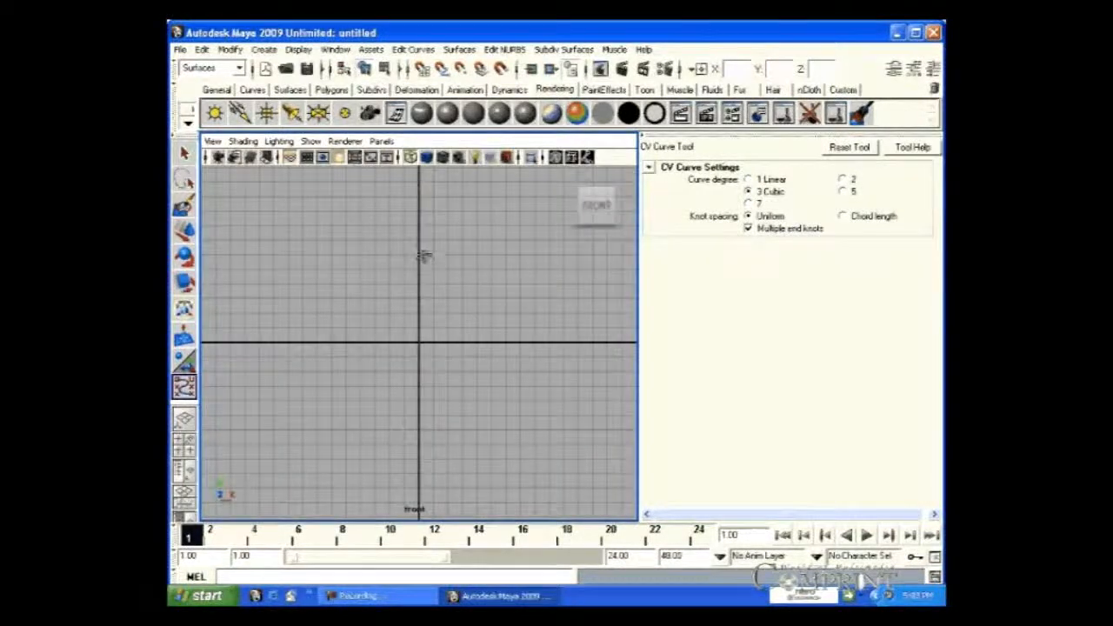
{"action": "left_click", "coordinate": [445, 233]}
{"action": "left_click", "coordinate": [444, 232]}
{"action": "left_click", "coordinate": [481, 225]}
{"action": "left_click", "coordinate": [522, 250]}
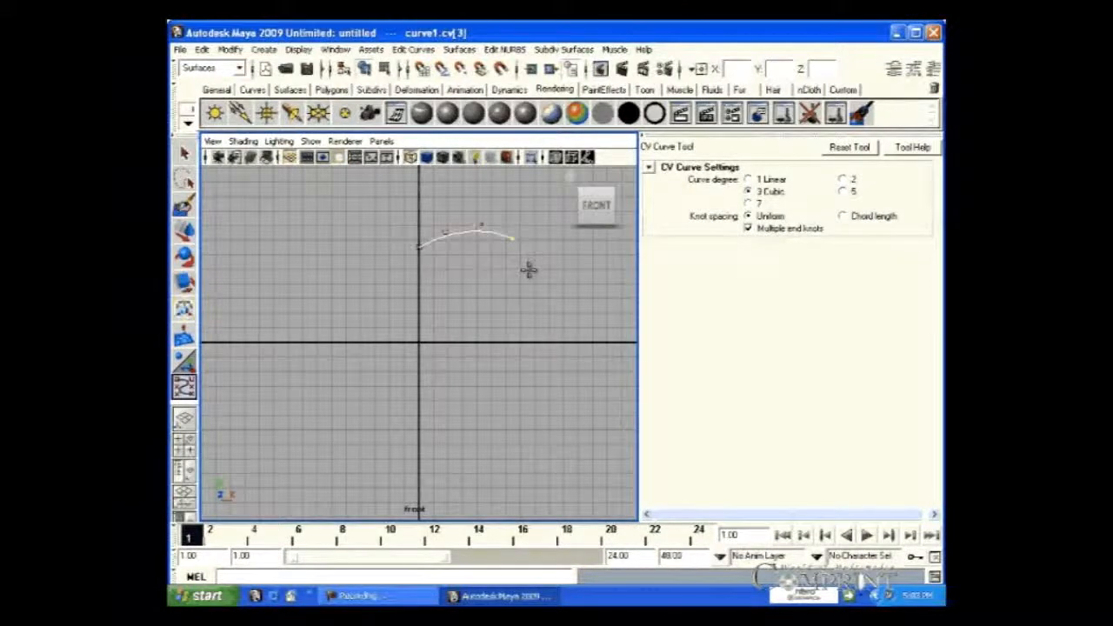
{"action": "left_click", "coordinate": [536, 321]}
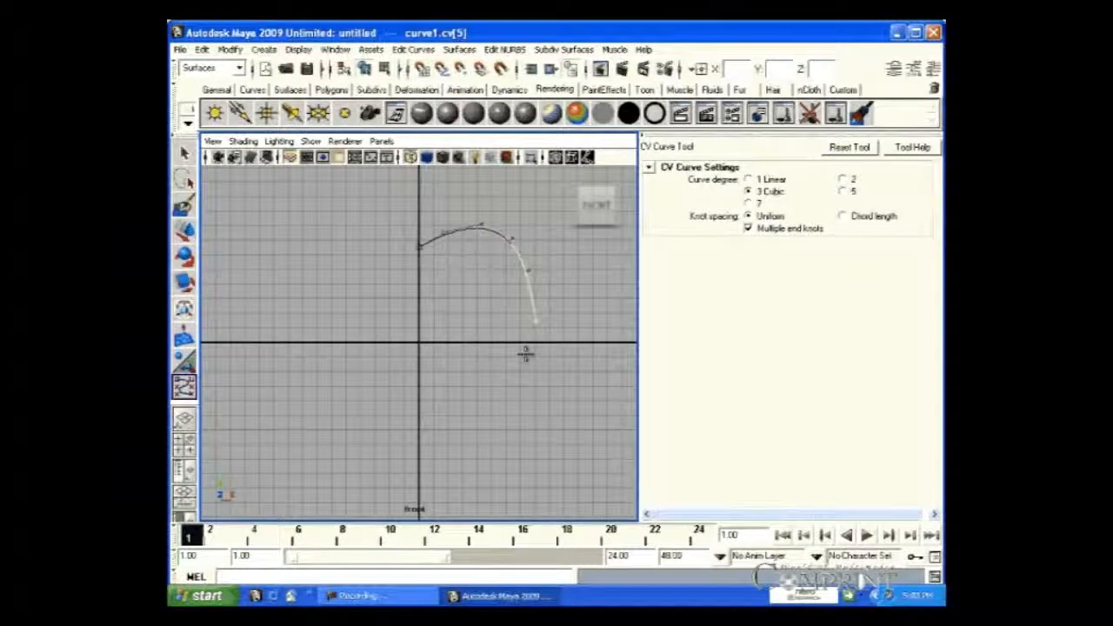
Step: Remove the curve's last two control points and place a new one slightly below the arch's right end
{"action": "key", "text": "BackSpace"}
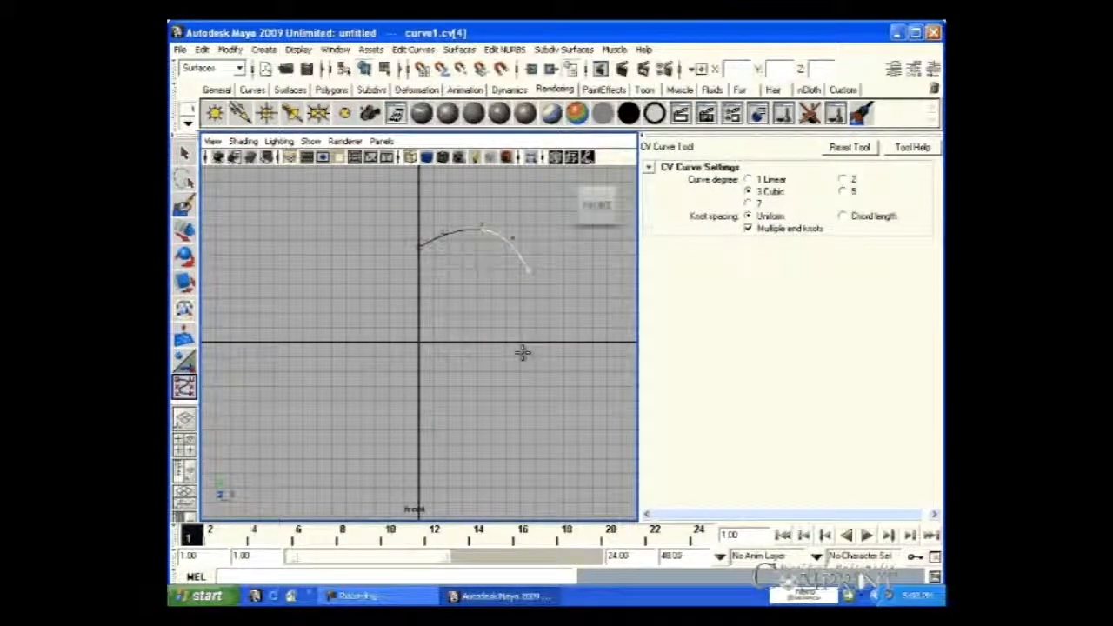
{"action": "key", "text": "BackSpace"}
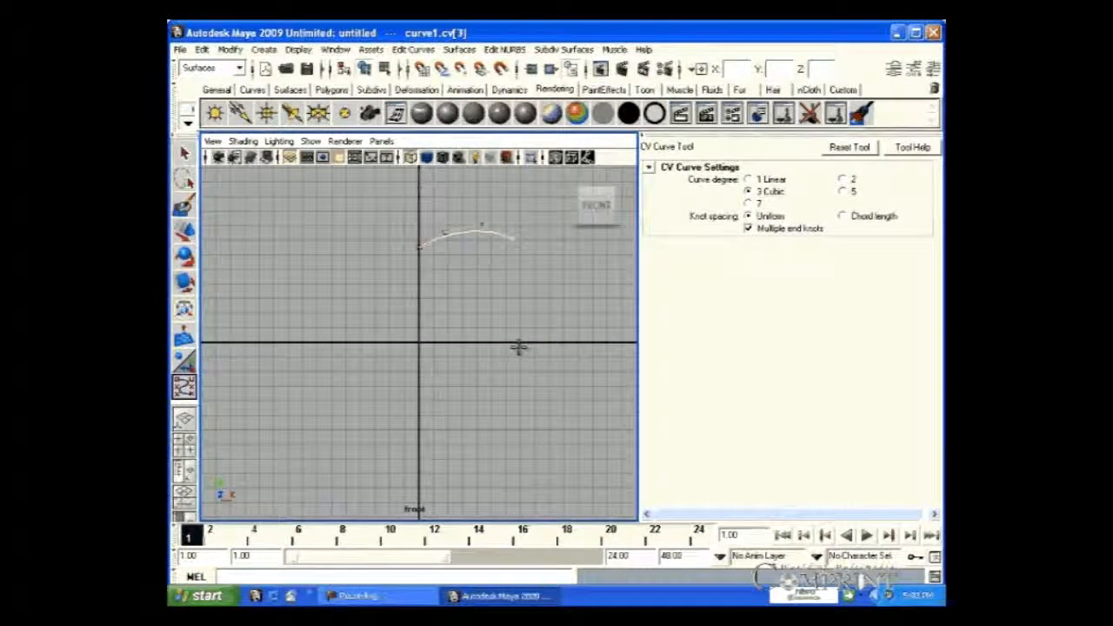
{"action": "left_click", "coordinate": [525, 271]}
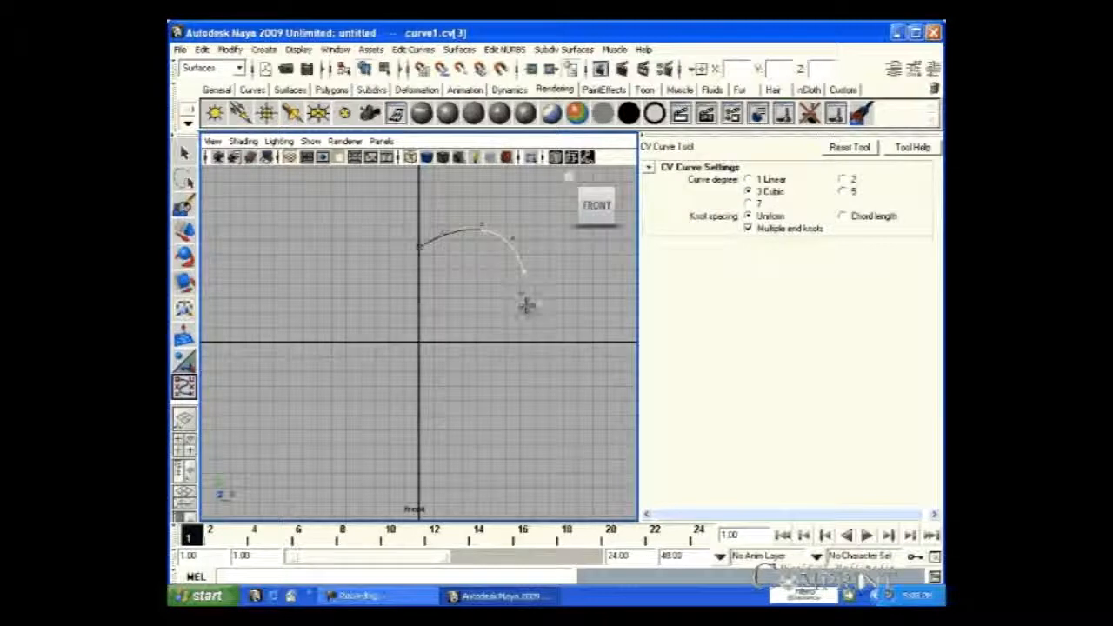
Step: Continue the curve down and inward to end on the vertical axis below the origin, completing the half profile
{"action": "left_click", "coordinate": [491, 348]}
{"action": "left_click", "coordinate": [462, 363]}
{"action": "left_click", "coordinate": [421, 368]}
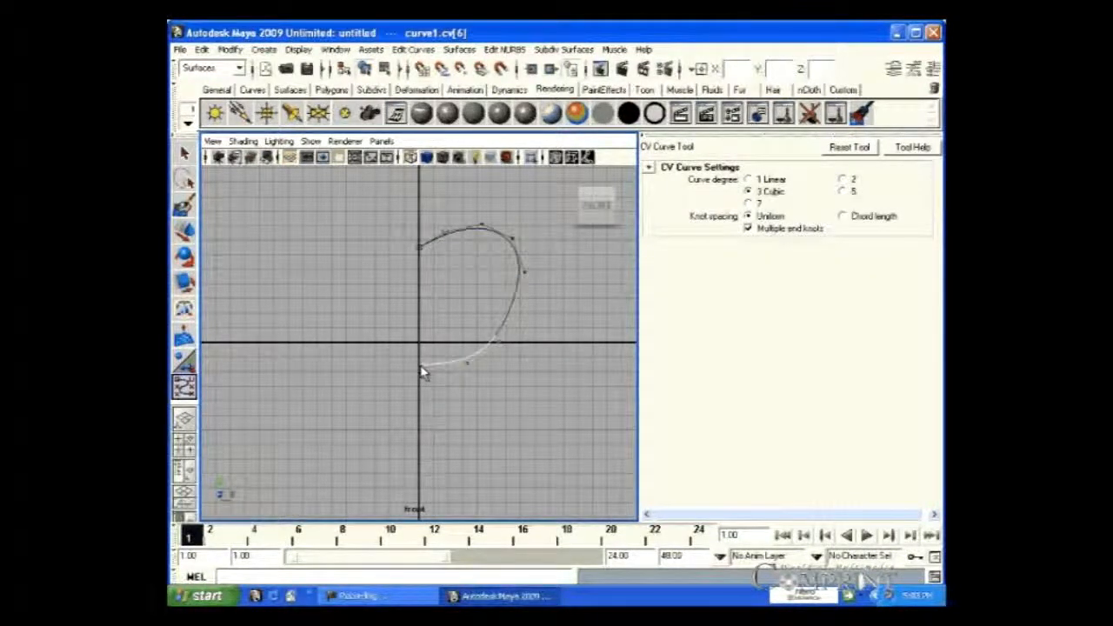
{"action": "scroll", "coordinate": [420, 367], "scroll_direction": "up", "scroll_amount": 3}
{"action": "left_click", "coordinate": [420, 380]}
{"action": "key", "text": "Return"}
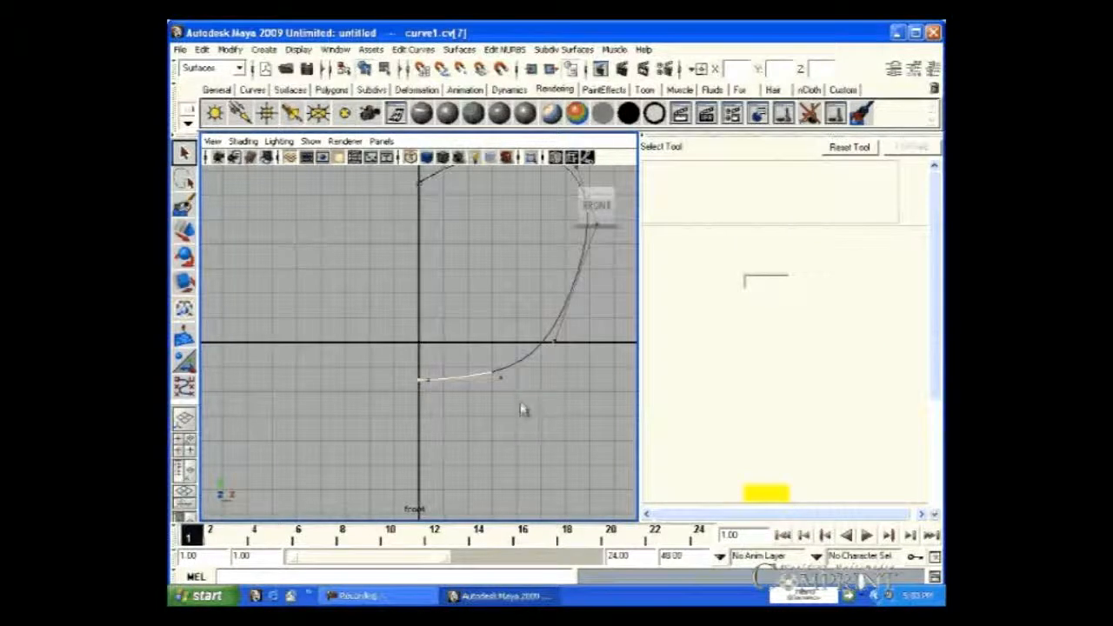
{"action": "scroll", "coordinate": [520, 406], "scroll_direction": "down", "scroll_amount": 3}
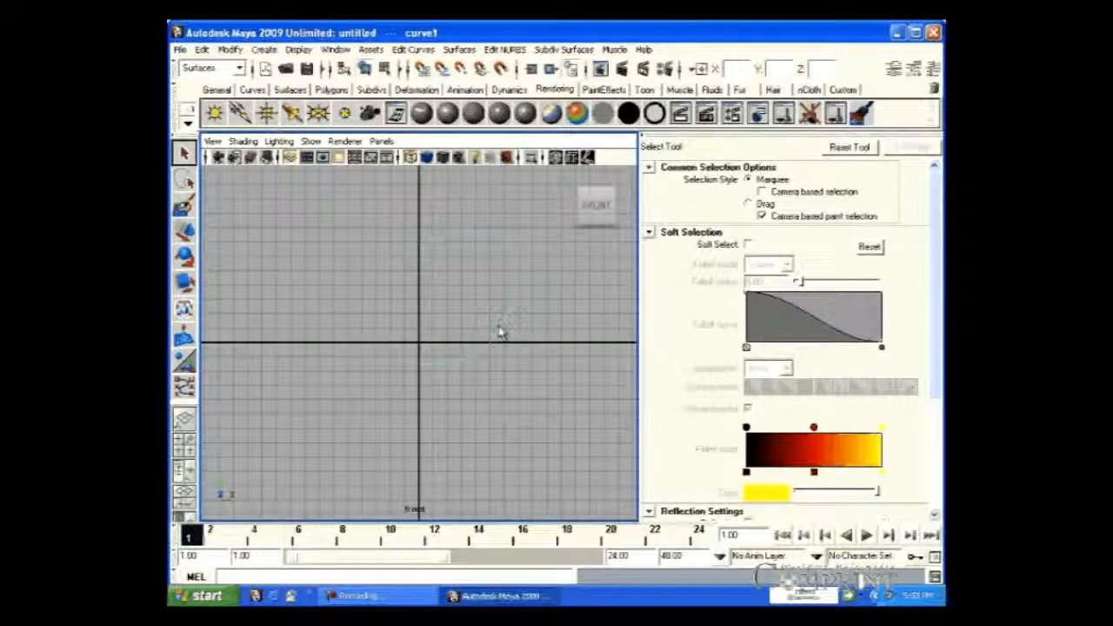
Step: Open the Revolve options for the profile curve in the perspective view and choose the Y axis preset
{"action": "key", "text": "space"}
{"action": "key", "text": "space"}
{"action": "left_click", "coordinate": [454, 50]}
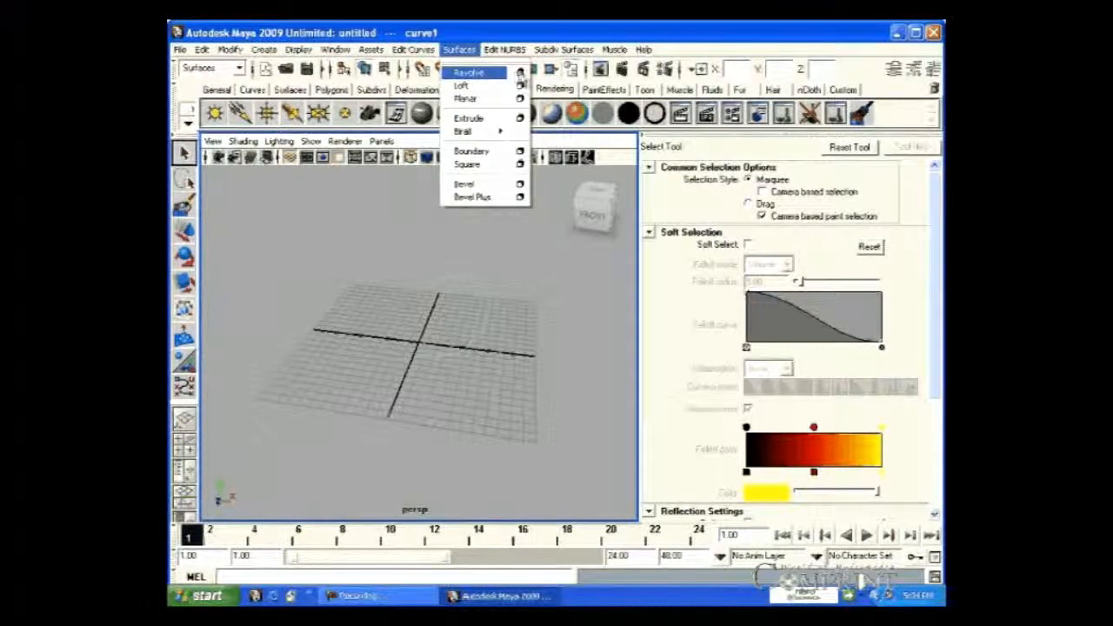
{"action": "left_click", "coordinate": [519, 73]}
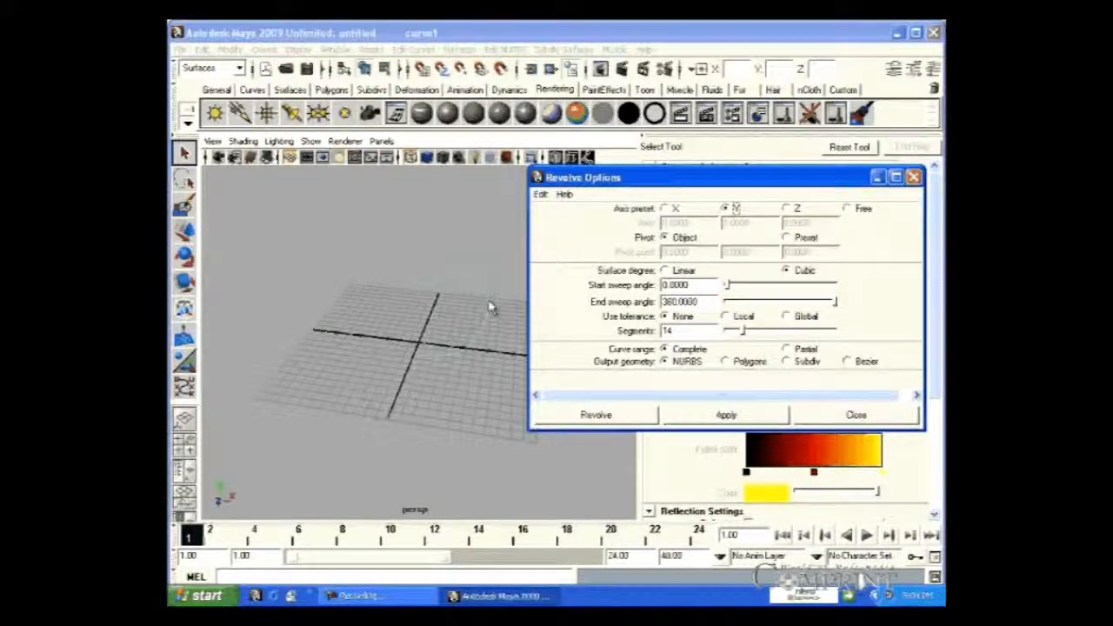
{"action": "left_click", "coordinate": [785, 209]}
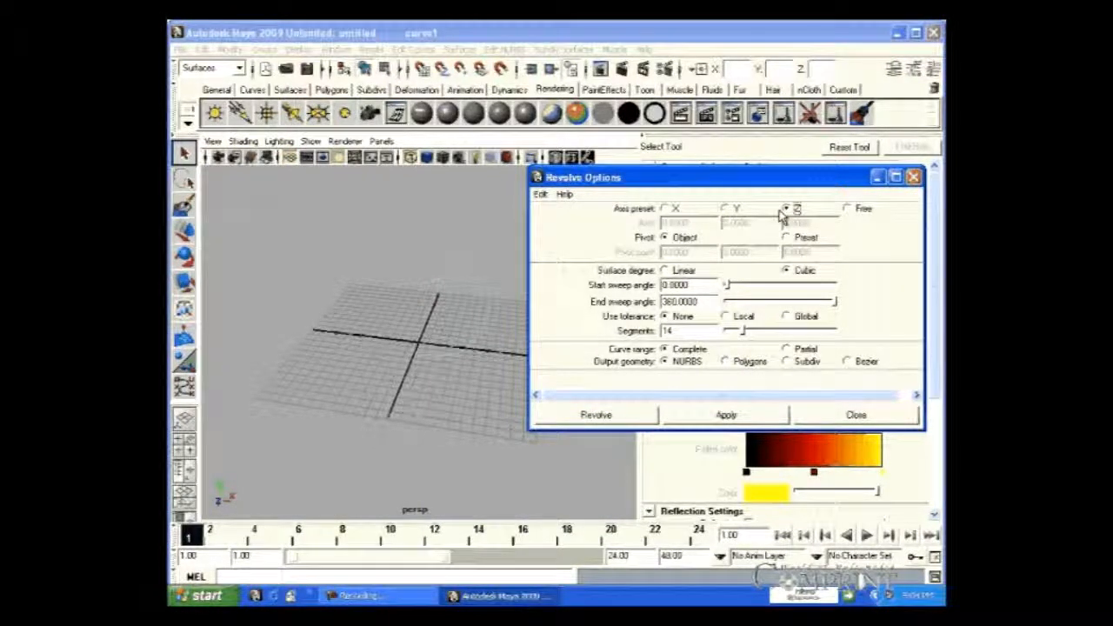
{"action": "left_click", "coordinate": [728, 210]}
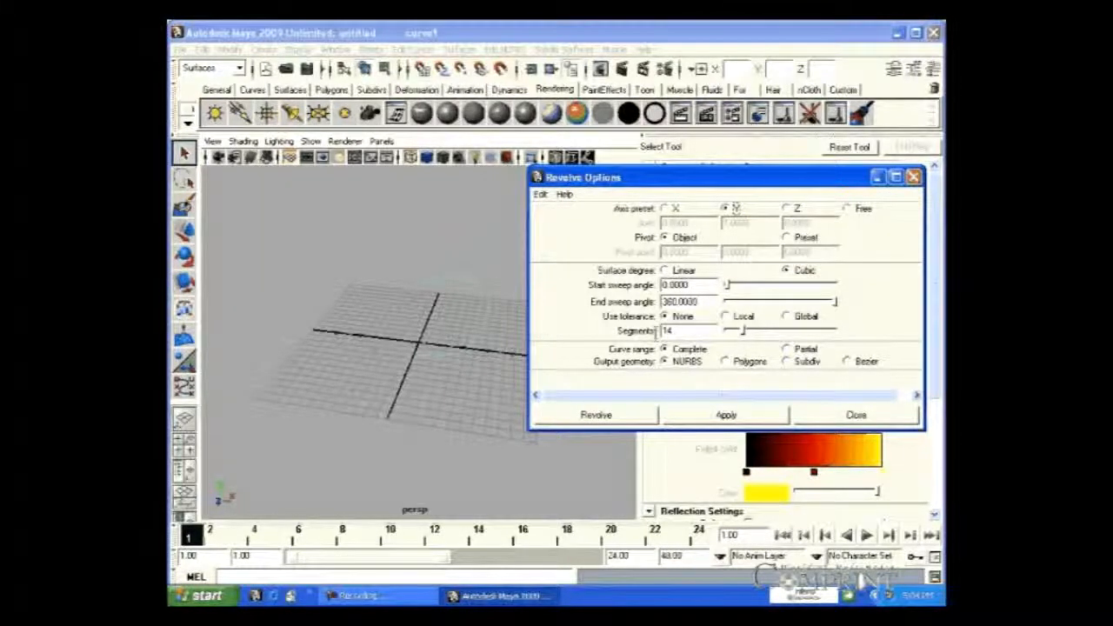
Step: Set the segments to 16, revolve the profile into a complete NURBS surface, and deselect it
{"action": "left_click", "coordinate": [669, 330]}
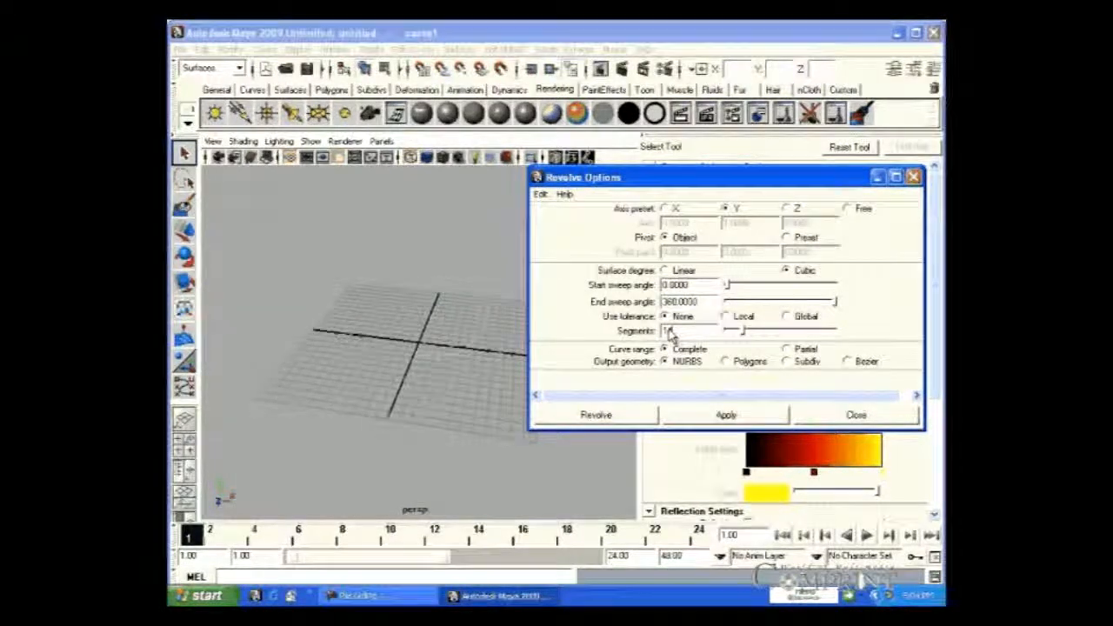
{"action": "left_click_drag", "start_coordinate": [670, 333], "coordinate": [596, 331]}
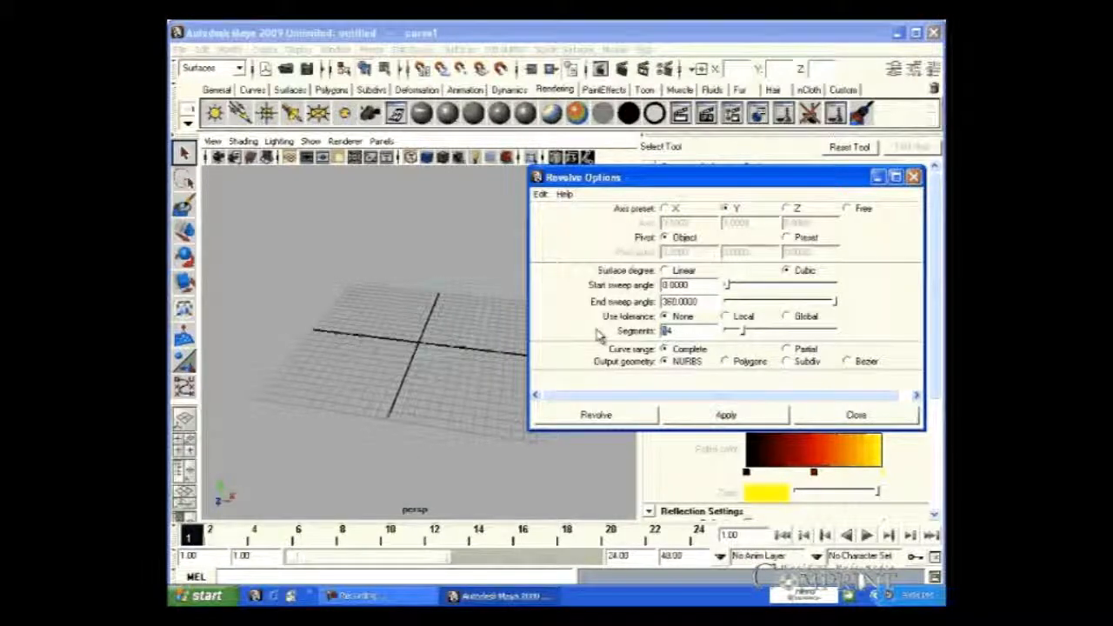
{"action": "type", "text": "16"}
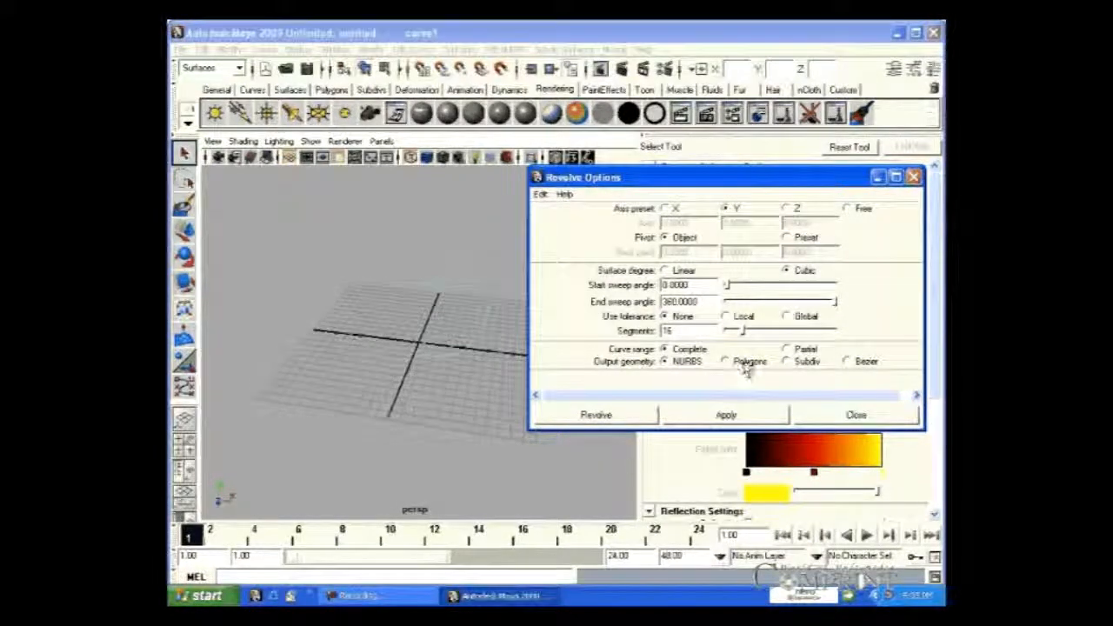
{"action": "left_click", "coordinate": [596, 416]}
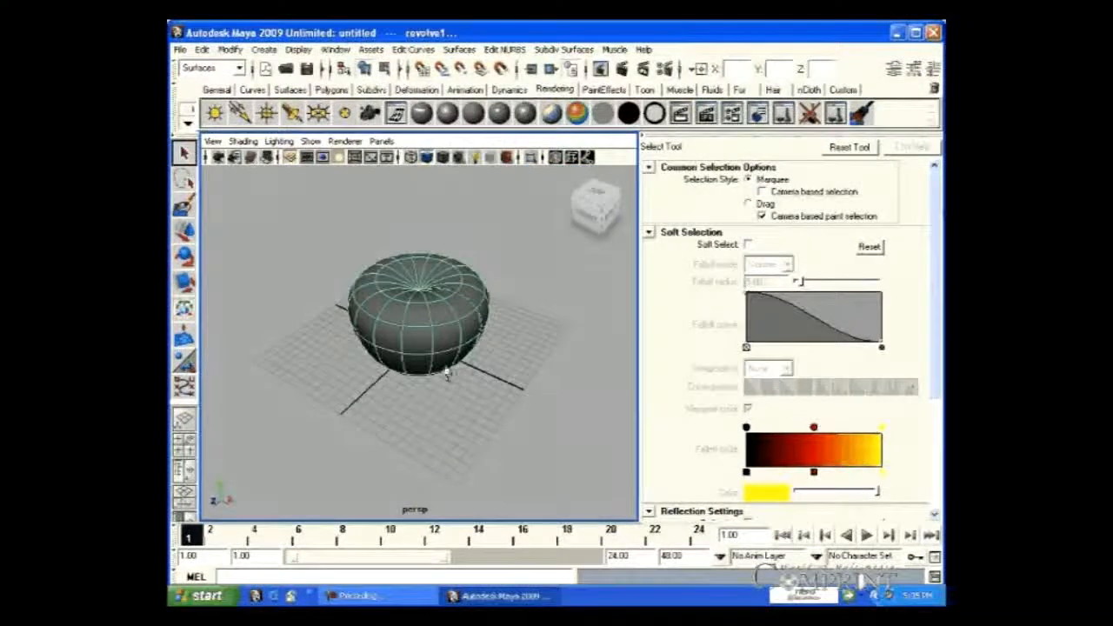
{"action": "left_click", "coordinate": [507, 367]}
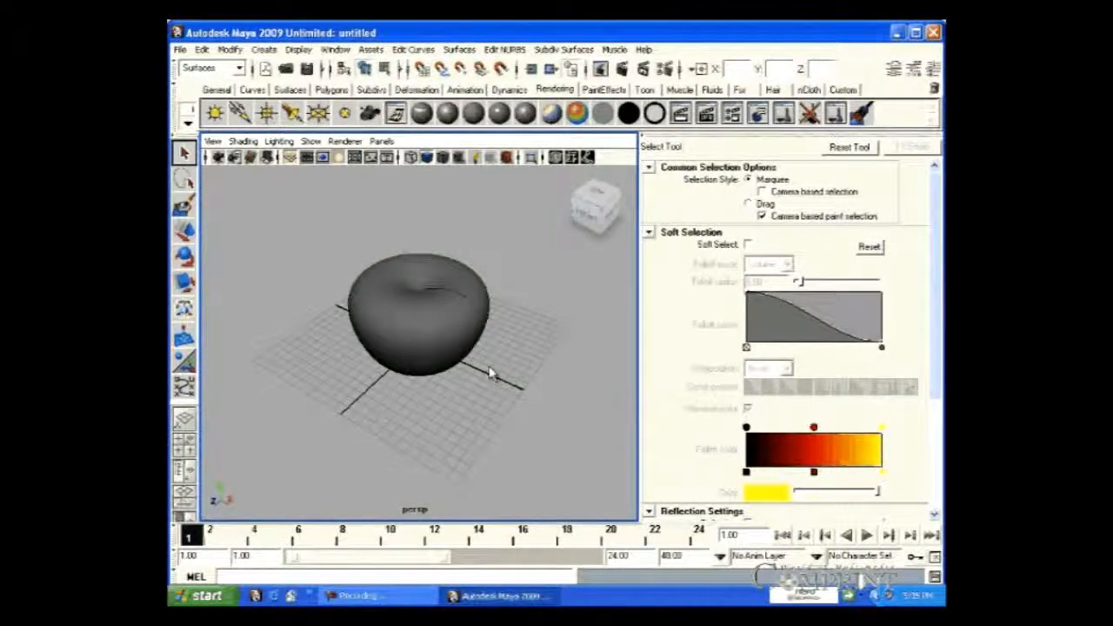
Step: Select curve1 in the Outliner and switch it to control vertex editing
{"action": "right_click_drag", "start_coordinate": [490, 372], "coordinate": [457, 465], "text": "alt"}
{"action": "middle_click_drag", "start_coordinate": [600, 220], "coordinate": [585, 311], "text": "alt"}
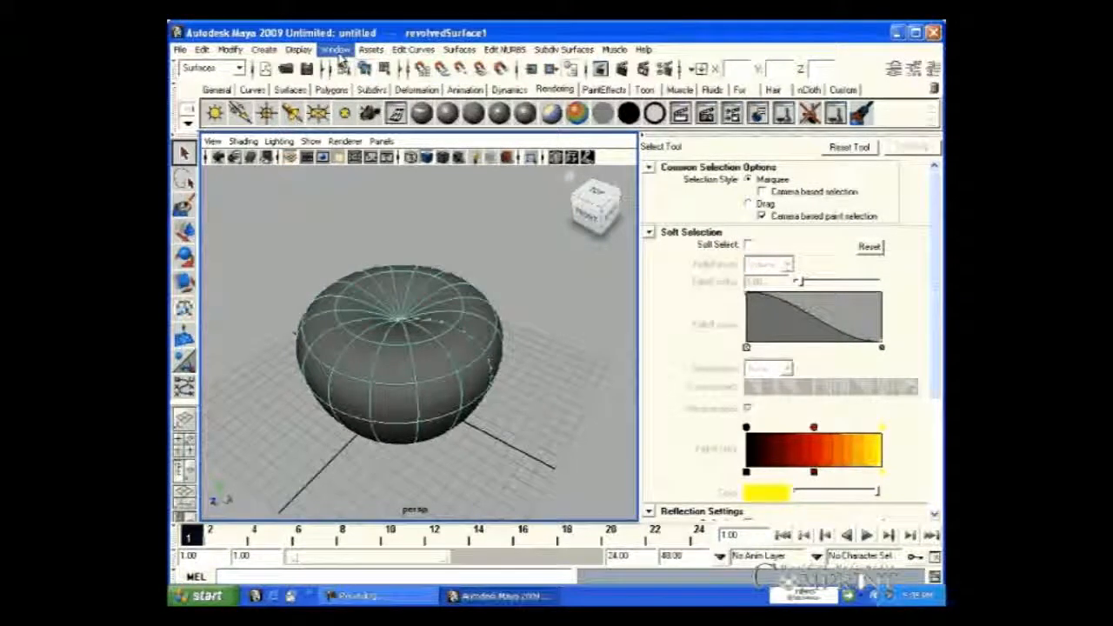
{"action": "left_click", "coordinate": [336, 49]}
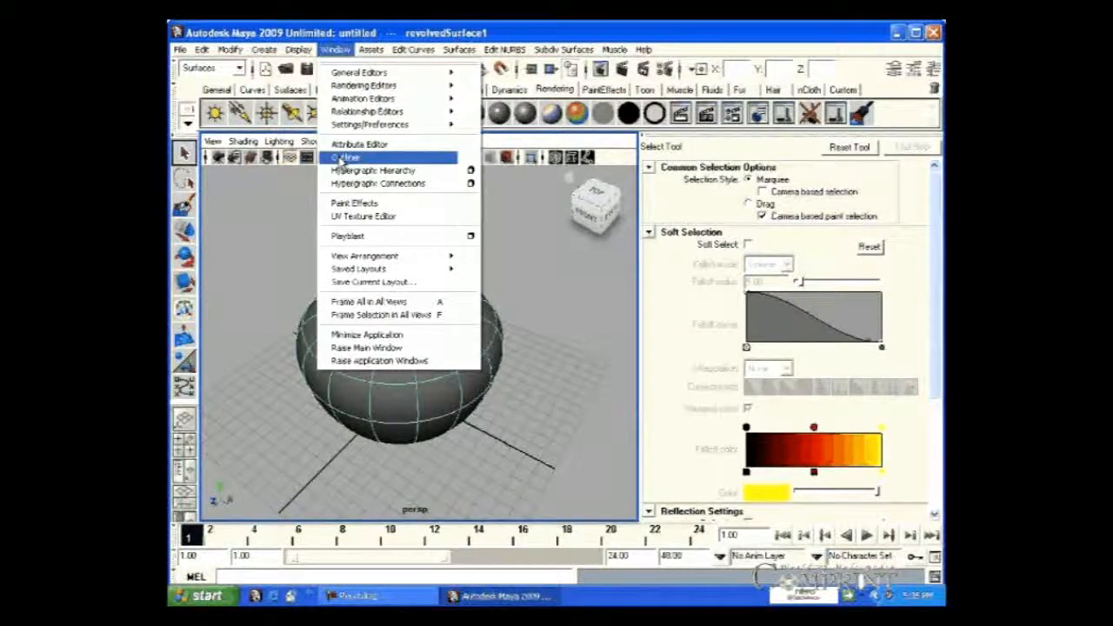
{"action": "left_click", "coordinate": [345, 157]}
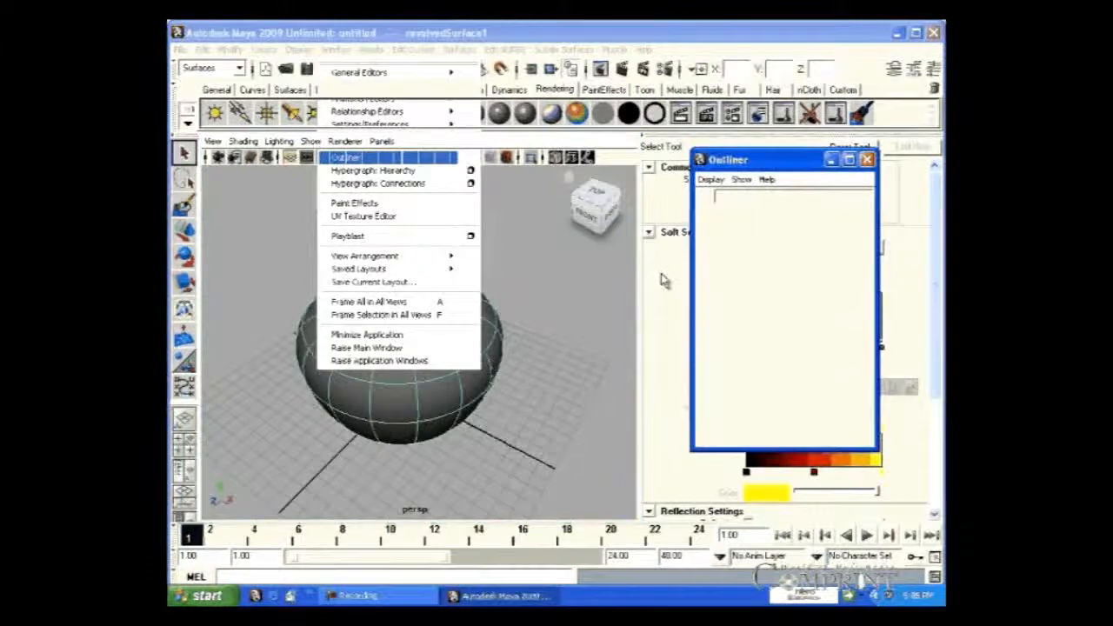
{"action": "left_click", "coordinate": [763, 276]}
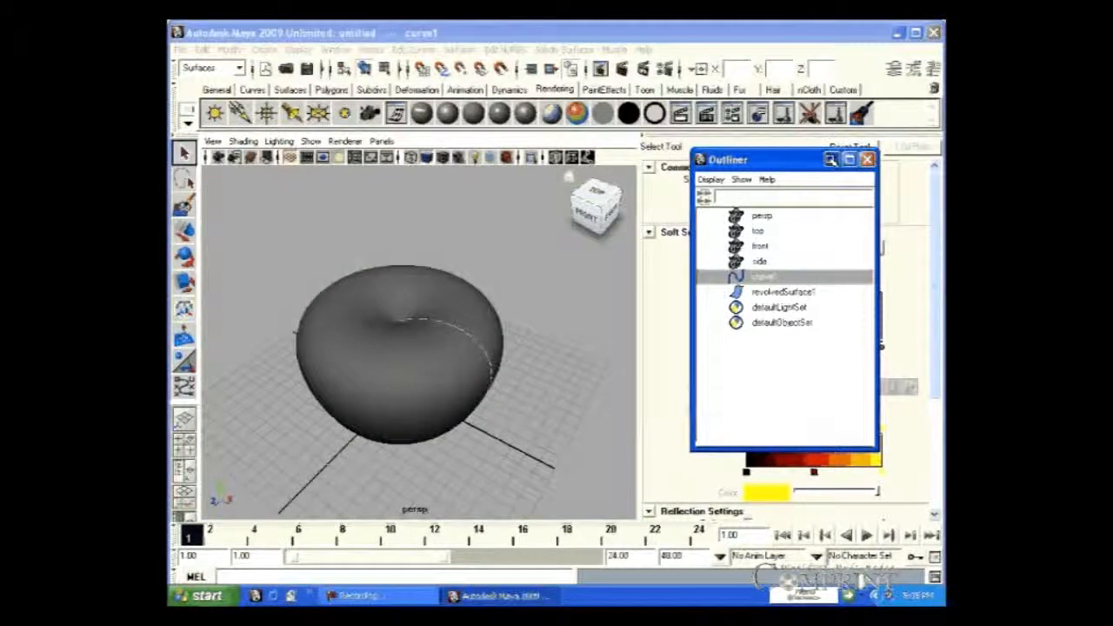
{"action": "right_click_drag", "start_coordinate": [540, 298], "coordinate": [509, 367]}
Step: Move the profile curve's control vertex at the top rim slightly upward to raise the surface's shoulder
{"action": "left_click_drag", "start_coordinate": [522, 374], "coordinate": [539, 368], "text": "alt"}
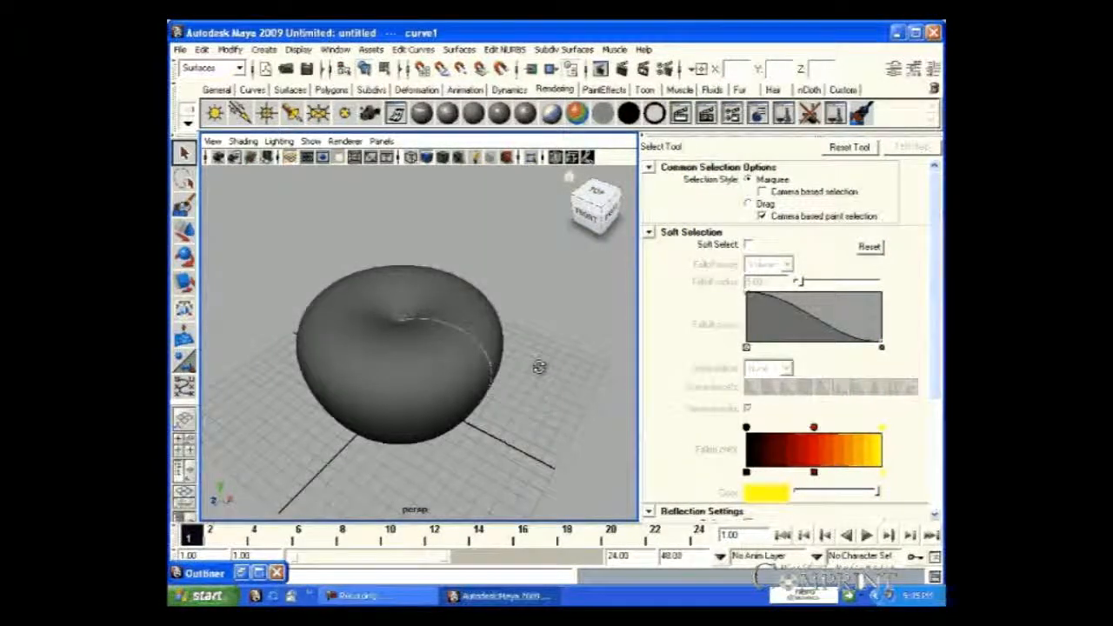
{"action": "left_click_drag", "start_coordinate": [489, 339], "coordinate": [472, 306], "text": "alt"}
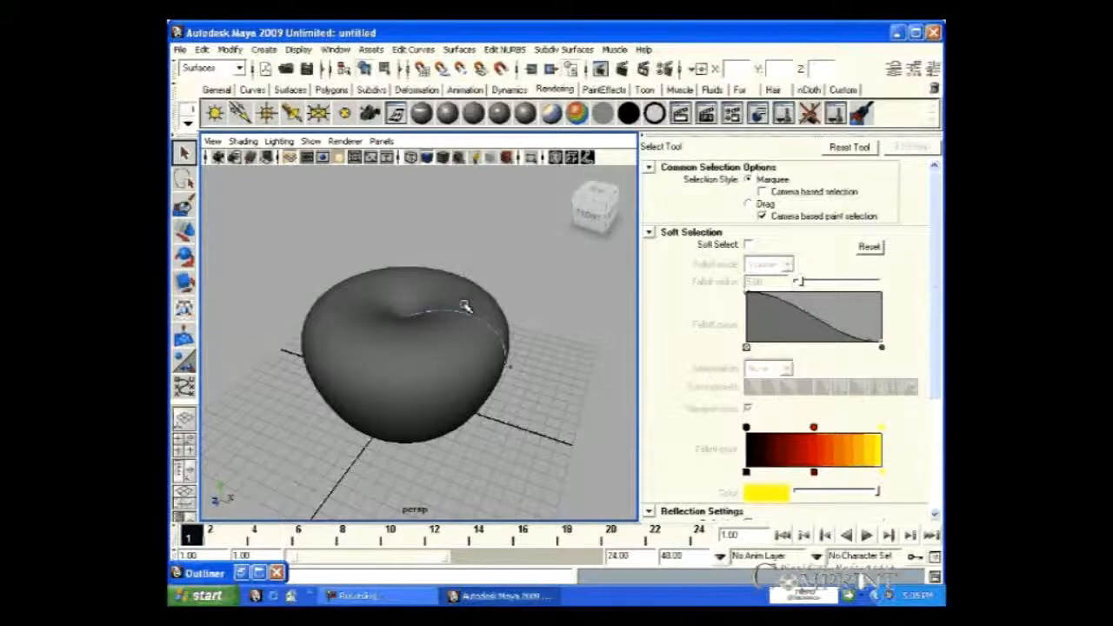
{"action": "left_click", "coordinate": [475, 283]}
{"action": "key", "text": "w"}
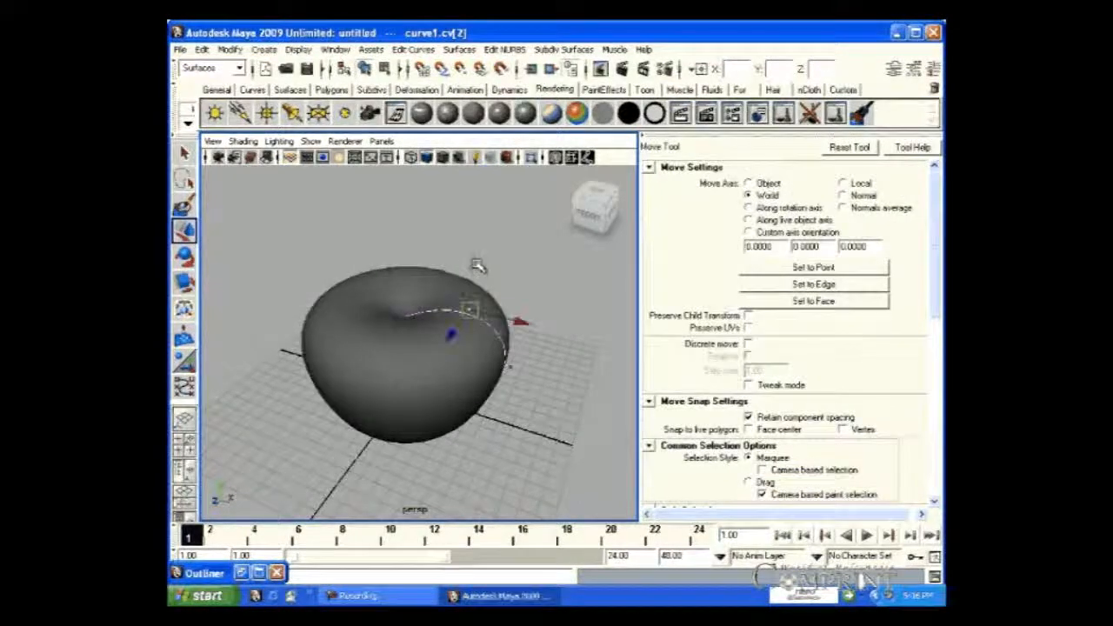
{"action": "left_click_drag", "start_coordinate": [477, 262], "coordinate": [476, 251]}
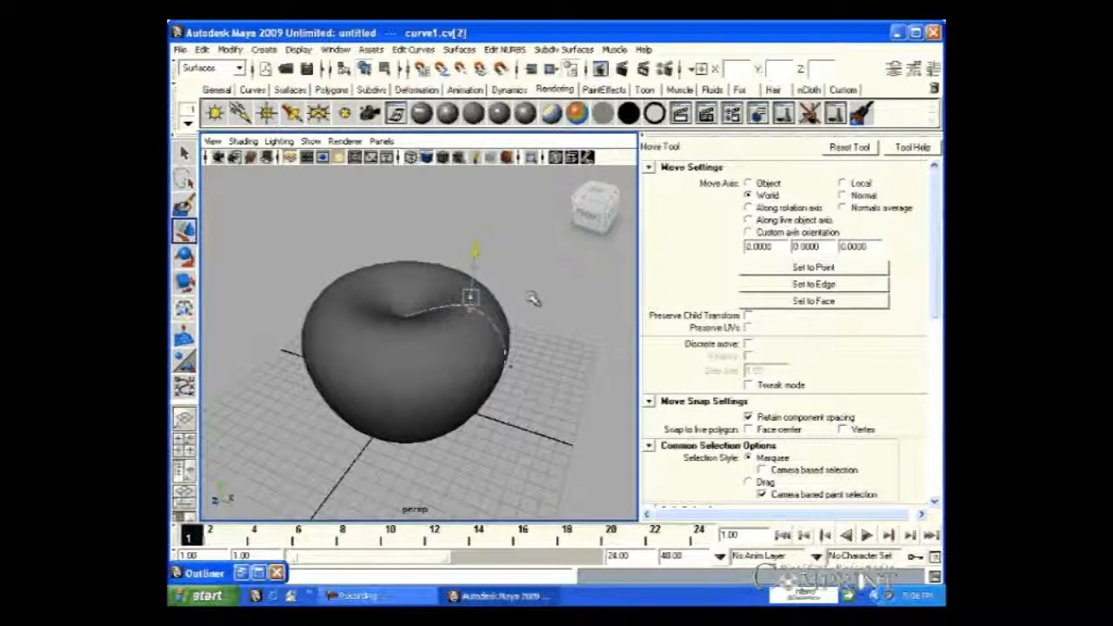
Step: Move the curve's control vertex at the widest side slightly down, then return to object selection
{"action": "left_click_drag", "start_coordinate": [528, 360], "coordinate": [528, 343], "text": "alt"}
{"action": "left_click", "coordinate": [514, 324]}
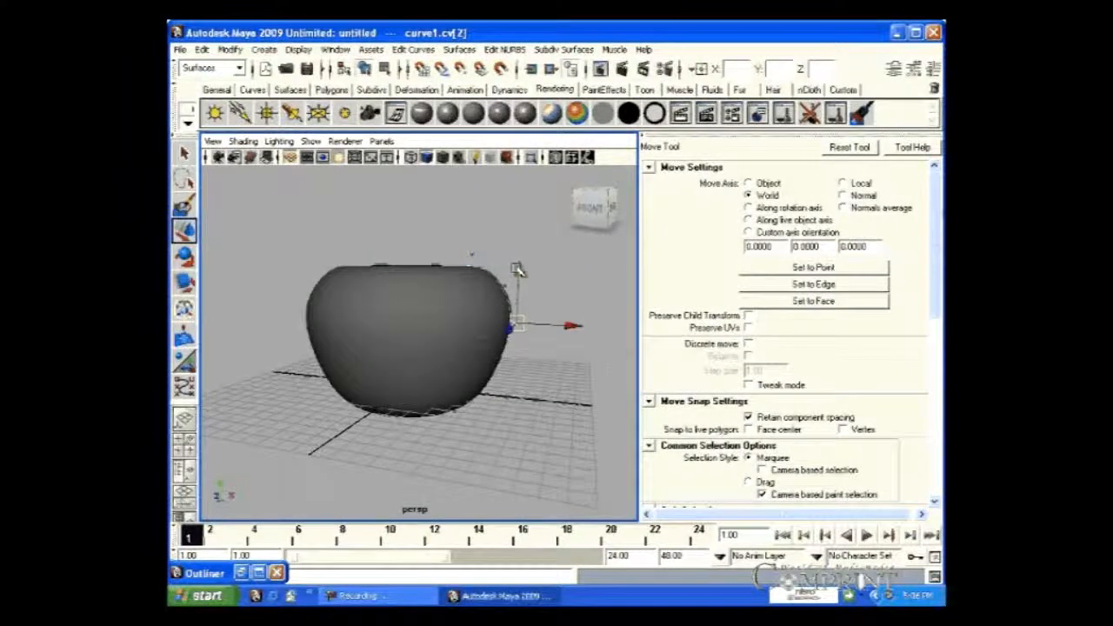
{"action": "left_click_drag", "start_coordinate": [519, 270], "coordinate": [519, 284]}
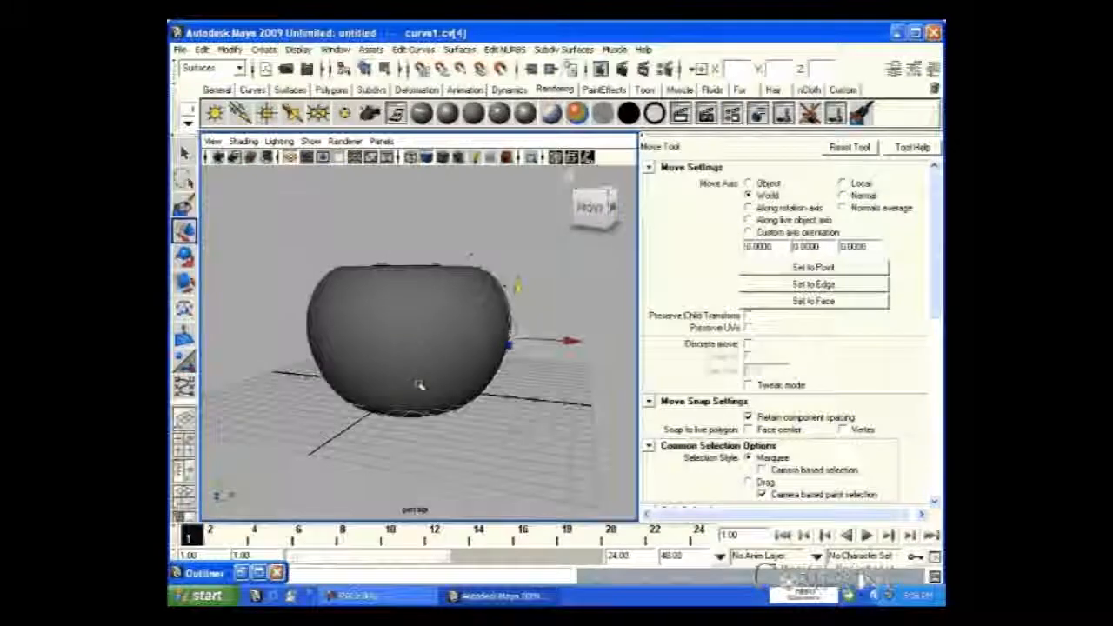
{"action": "left_click_drag", "start_coordinate": [423, 380], "coordinate": [421, 387], "text": "alt"}
{"action": "key", "text": "F8"}
{"action": "left_click", "coordinate": [396, 340]}
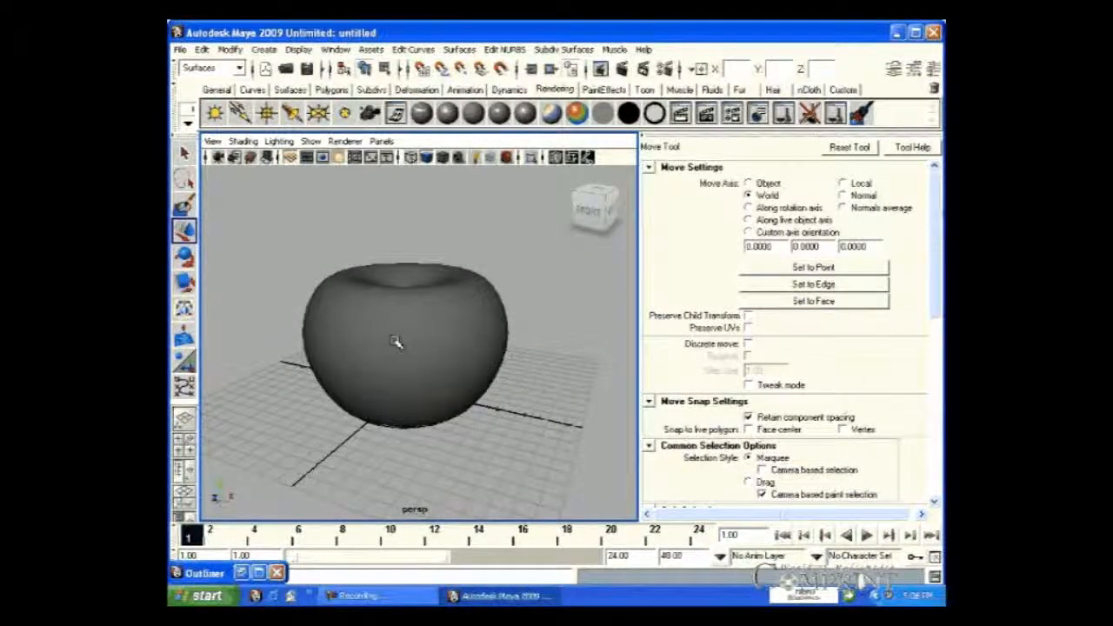
{"action": "left_click", "coordinate": [483, 369]}
Step: Show the revolved surface's hulls and select every other vertical hull around it, undoing the last stray selection
{"action": "left_click_drag", "start_coordinate": [512, 423], "coordinate": [463, 323], "text": "alt"}
{"action": "right_click_drag", "start_coordinate": [446, 310], "coordinate": [478, 311]}
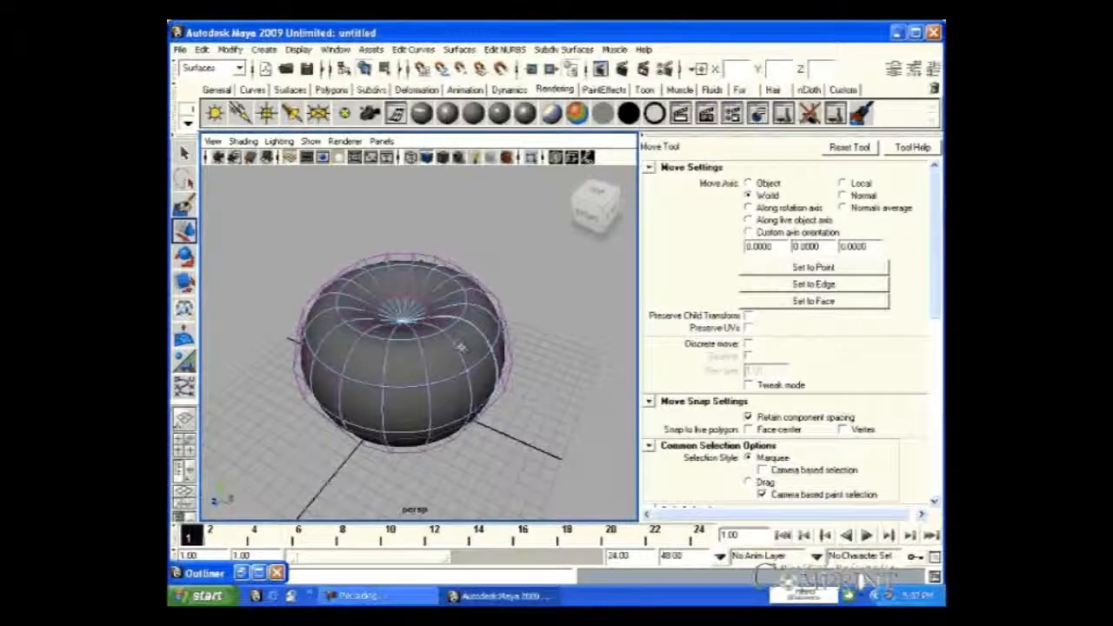
{"action": "left_click", "coordinate": [384, 355]}
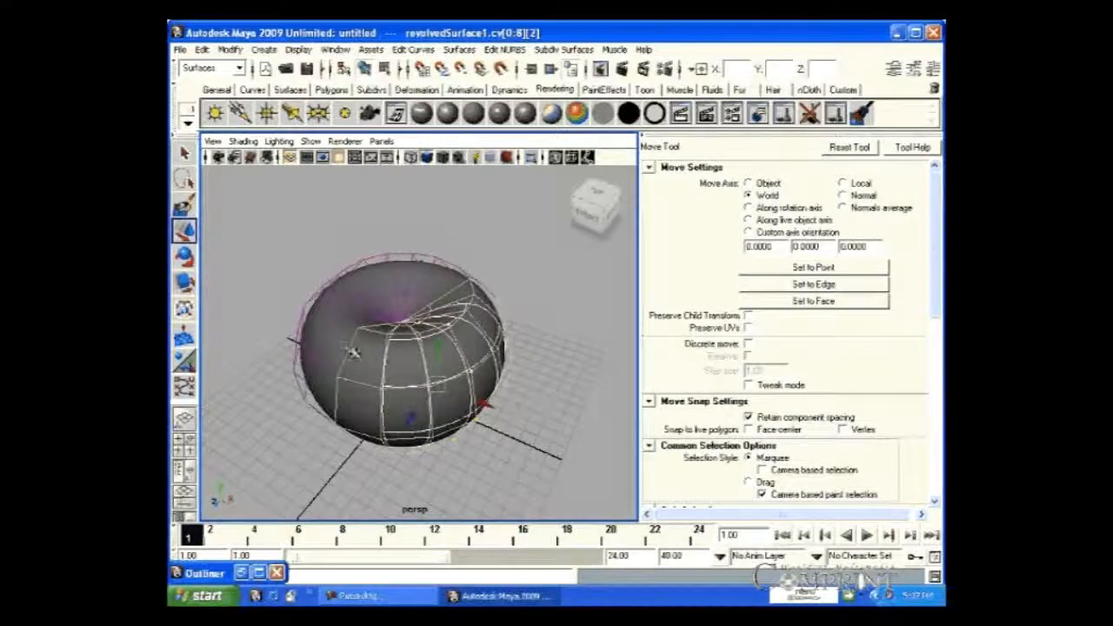
{"action": "left_click", "coordinate": [326, 328]}
{"action": "left_click", "coordinate": [347, 294]}
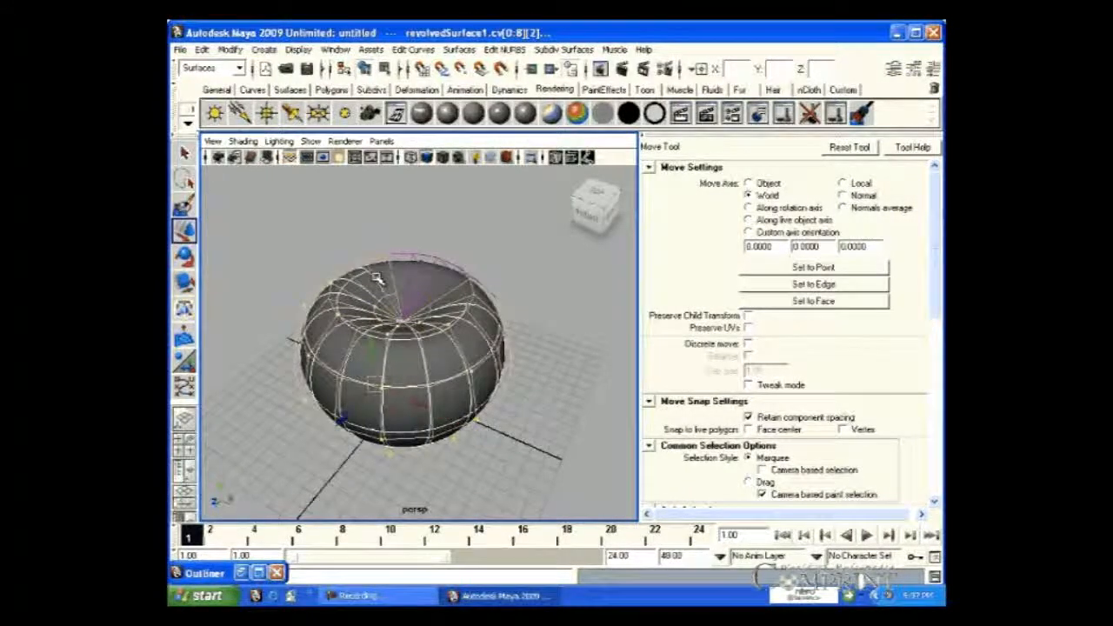
{"action": "left_click", "coordinate": [412, 277]}
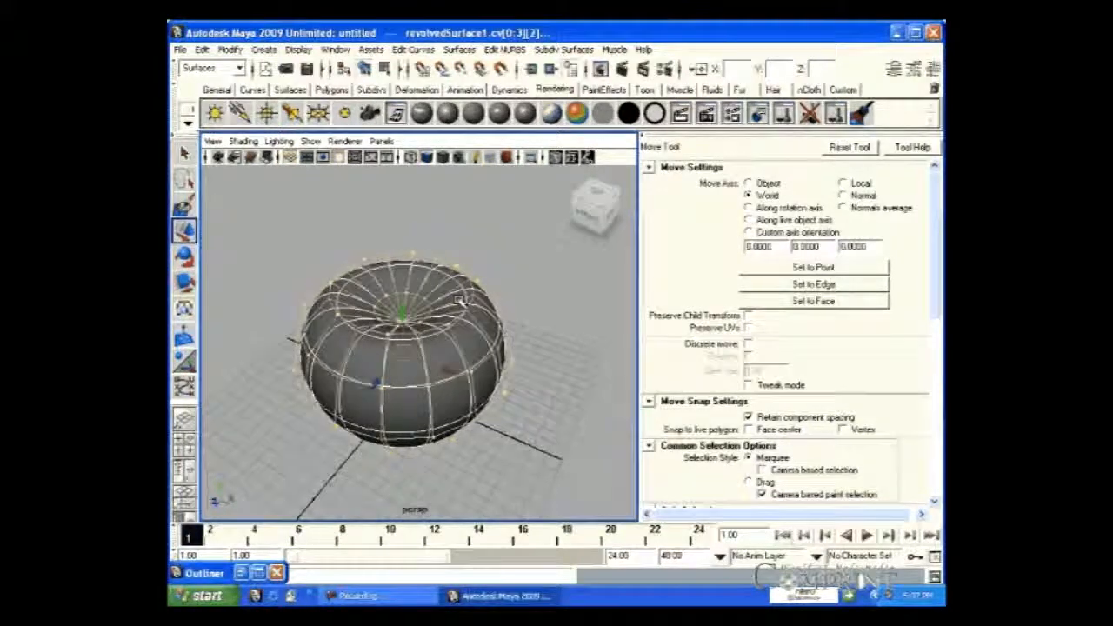
{"action": "key", "text": "ctrl+z"}
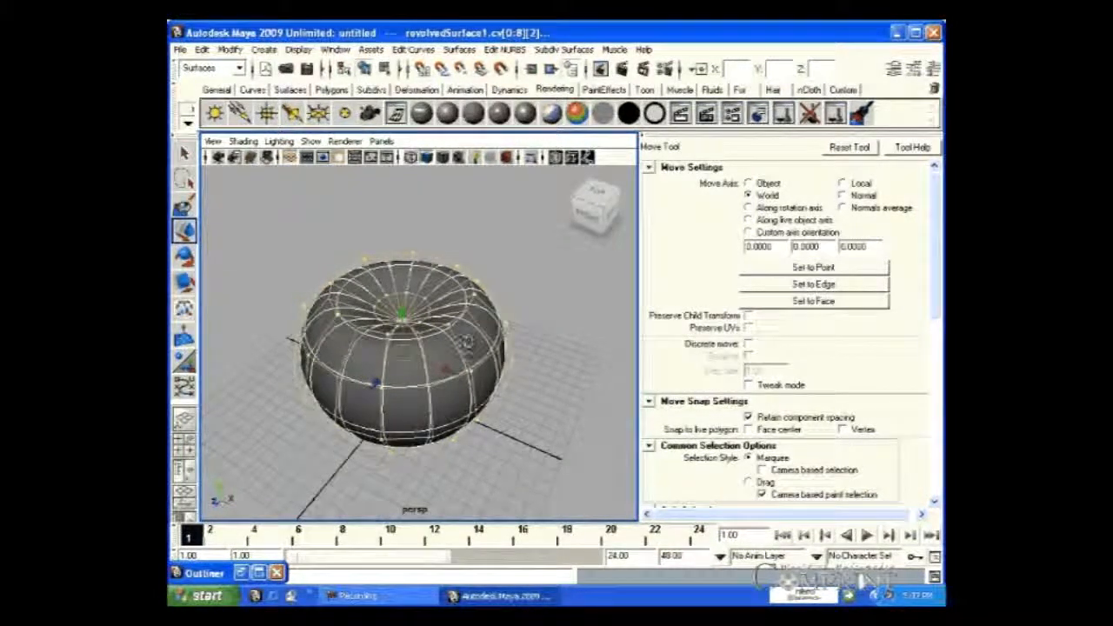
Step: Scale the selected alternate hulls inward to form pumpkin-like grooves, then return to object mode and deselect the surface
{"action": "mouse_move", "coordinate": [458, 404]}
{"action": "left_mouse_down", "text": "alt"}
{"action": "mouse_move", "coordinate": [480, 403]}
{"action": "mouse_move", "coordinate": [476, 393]}
{"action": "left_mouse_up", "text": "alt"}
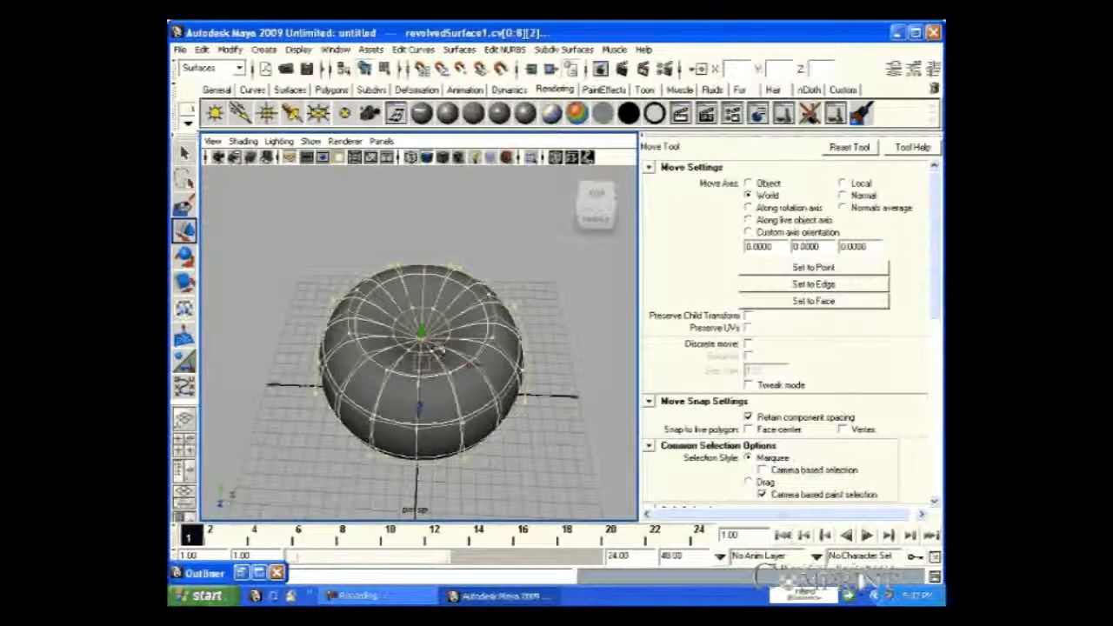
{"action": "key", "text": "r"}
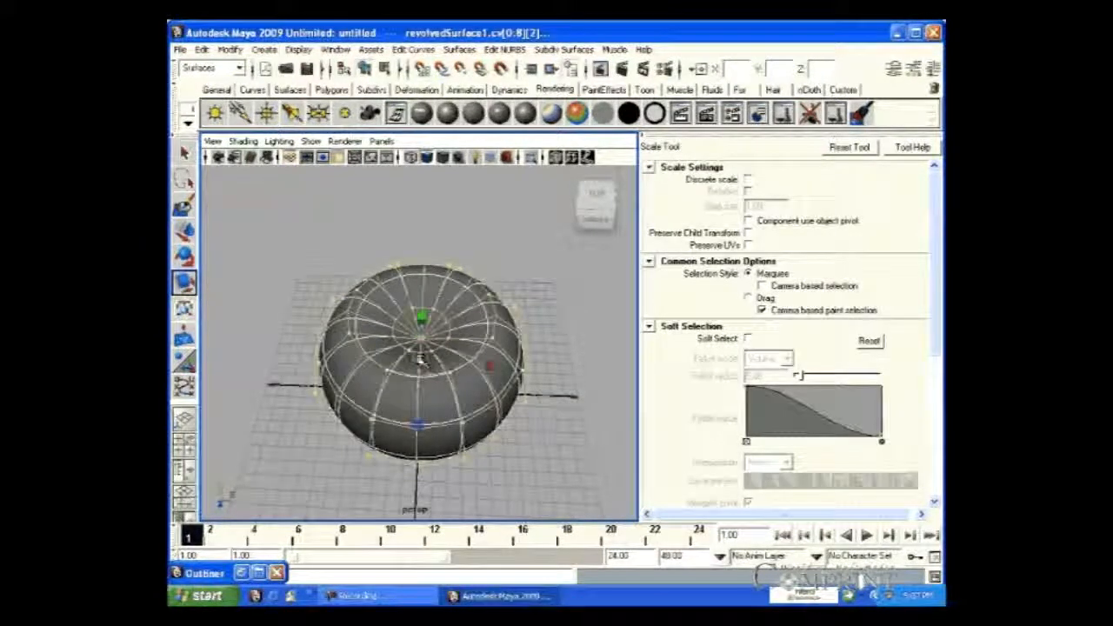
{"action": "left_click_drag", "start_coordinate": [419, 359], "coordinate": [334, 356]}
{"action": "right_click_drag", "start_coordinate": [440, 325], "coordinate": [527, 272]}
{"action": "left_click", "coordinate": [516, 315]}
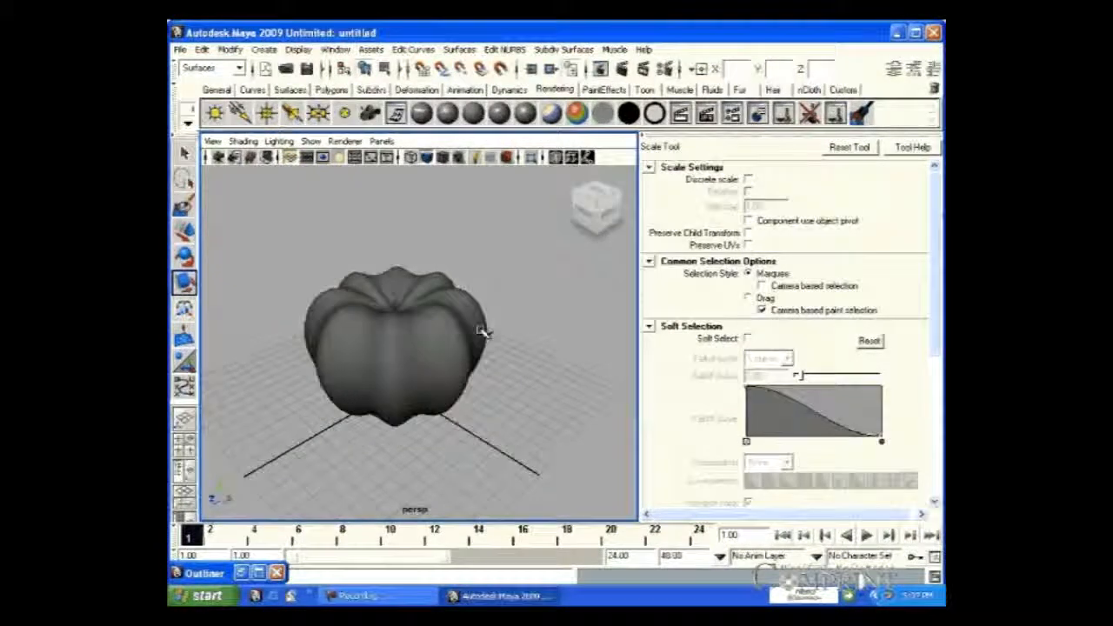
{"action": "left_click_drag", "start_coordinate": [396, 419], "coordinate": [423, 409], "text": "alt"}
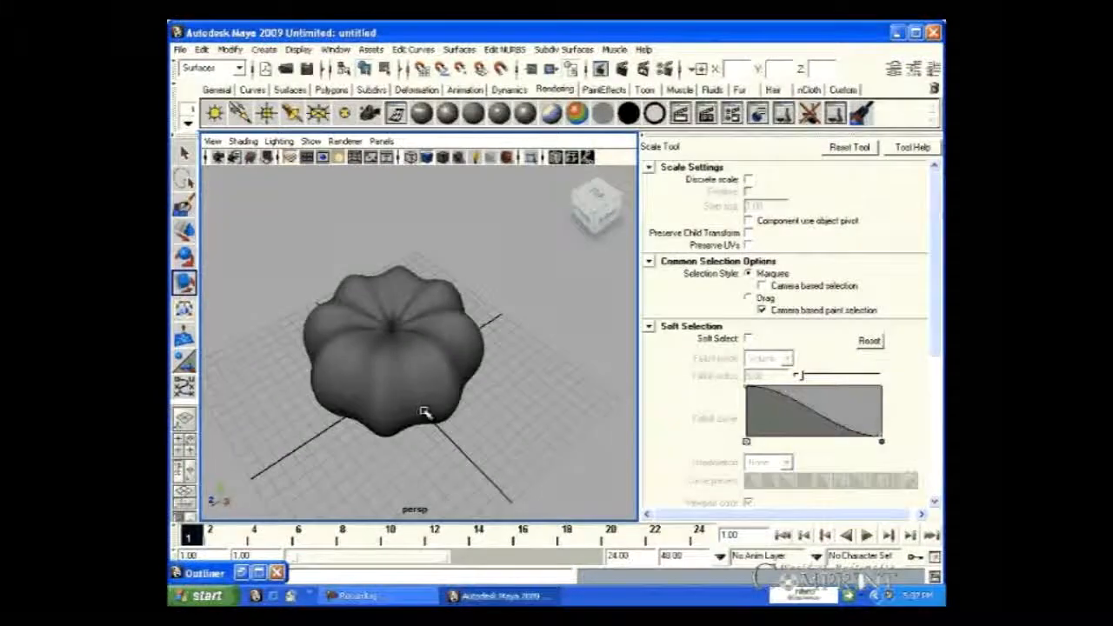
{"action": "right_click_drag", "start_coordinate": [372, 409], "coordinate": [407, 405], "text": "alt"}
{"action": "left_click_drag", "start_coordinate": [412, 374], "coordinate": [393, 373], "text": "alt"}
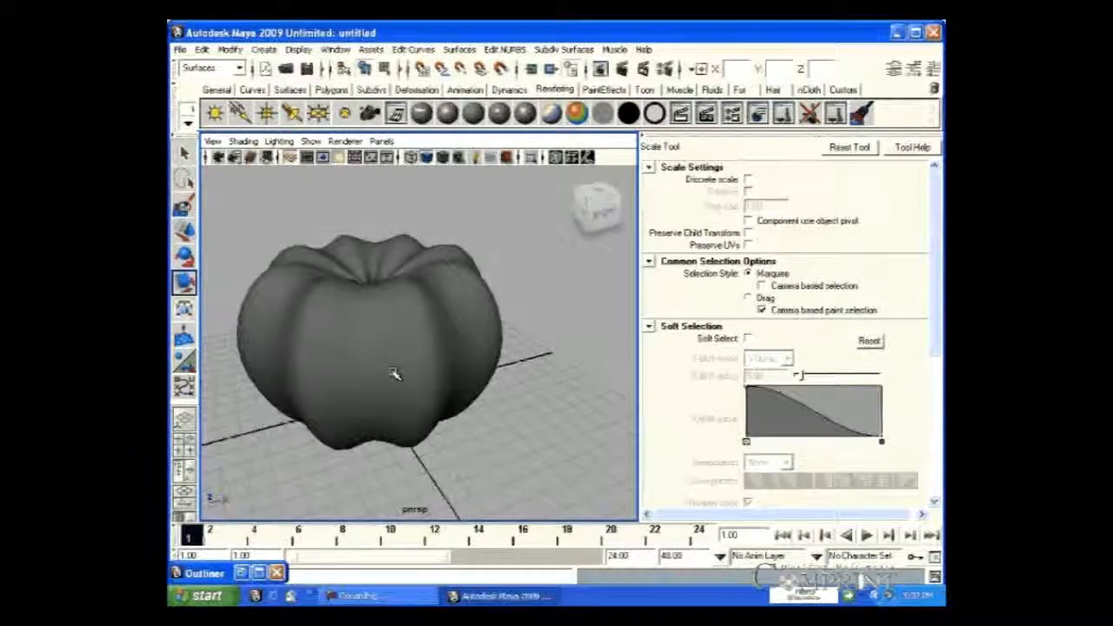